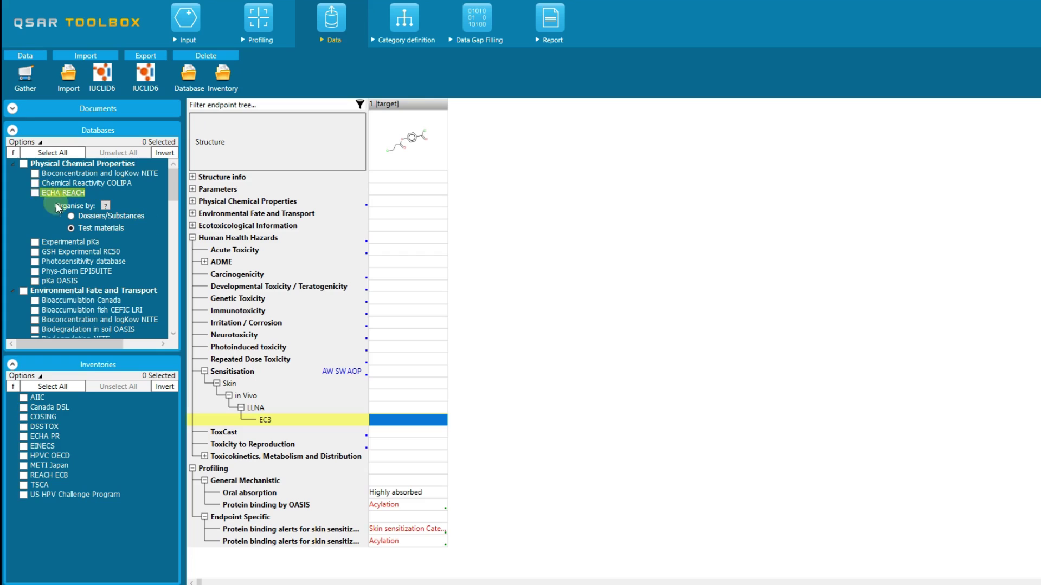
Step: Look through the databases list for the highlighted databases that hold data for the EC3 target endpoint
drag(175, 188, 174, 209)
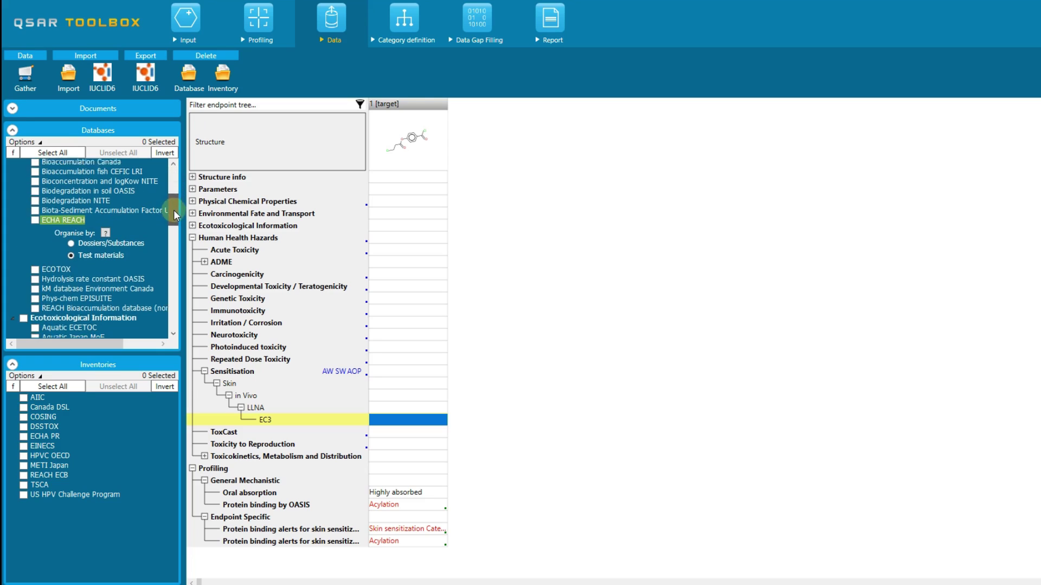
scroll(130, 239, down, 4)
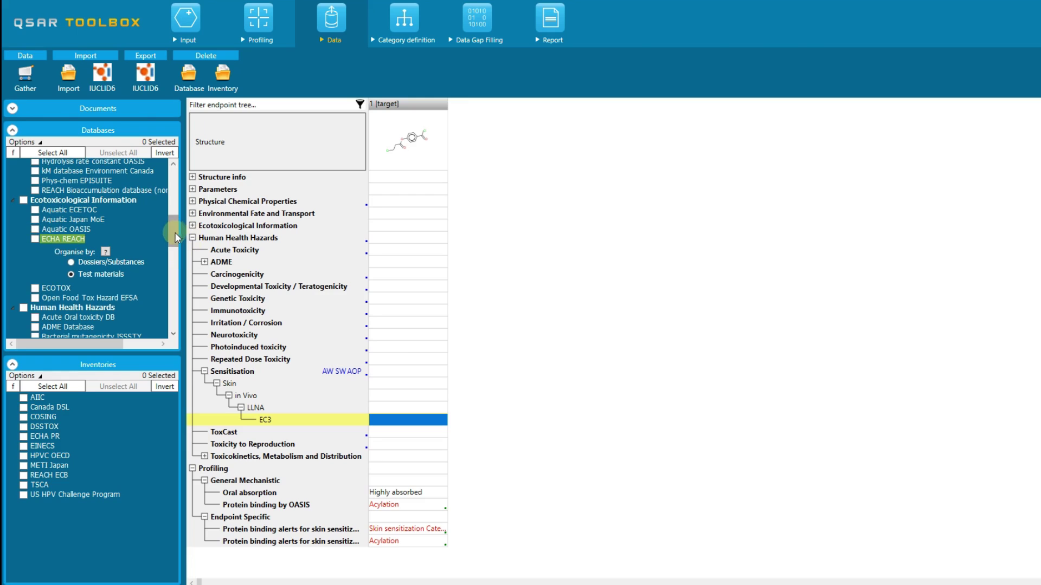
drag(175, 232, 174, 184)
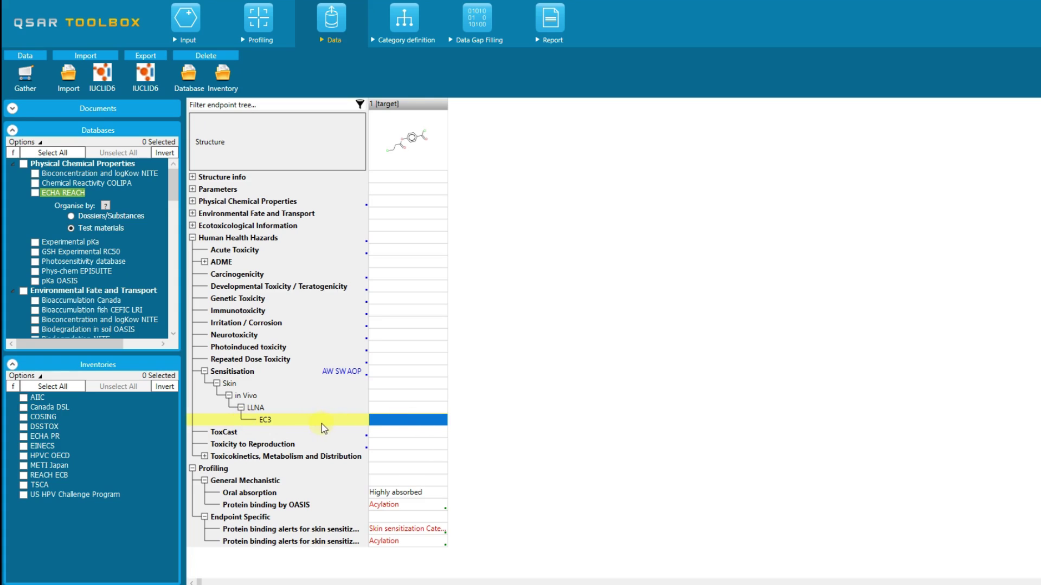
drag(171, 190, 171, 319)
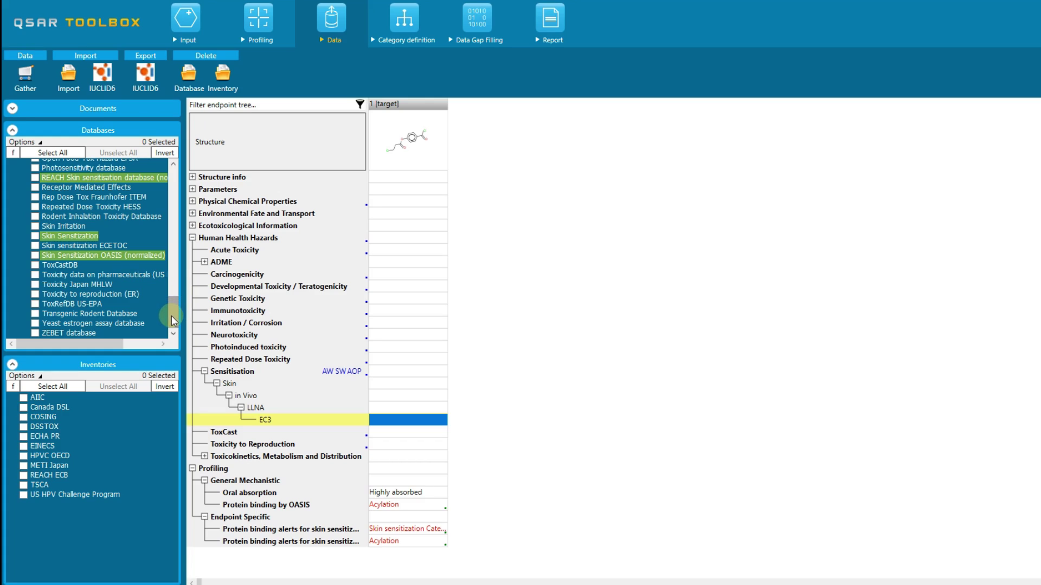
drag(171, 315, 176, 183)
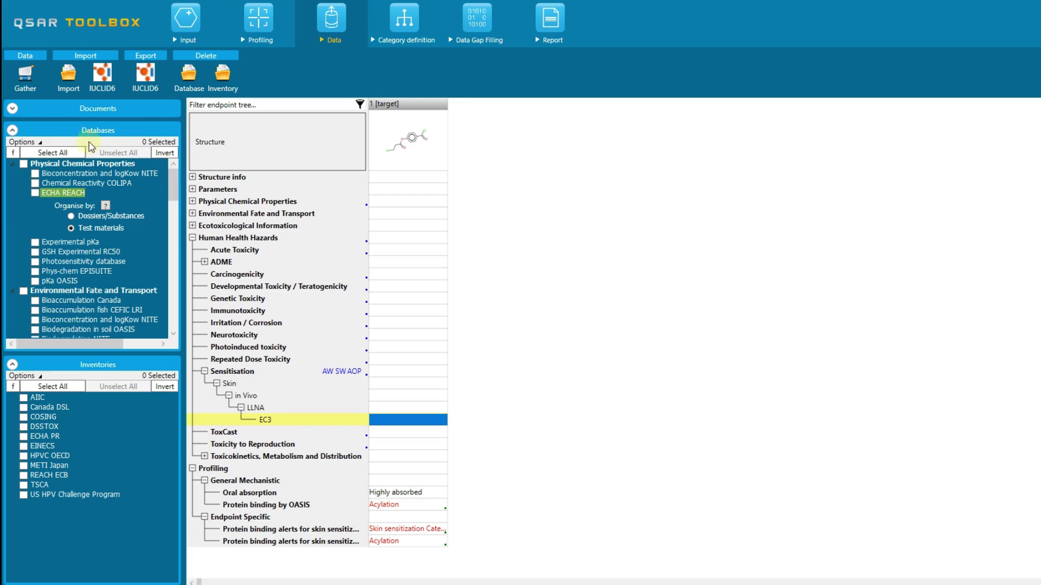
Step: Group the databases by data for target endpoint
click(38, 143)
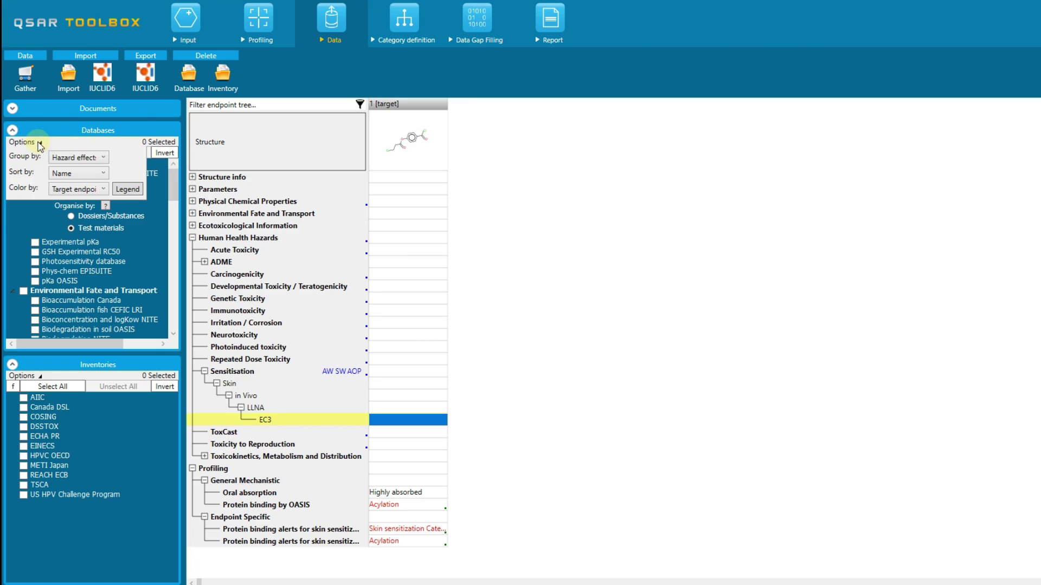
click(72, 158)
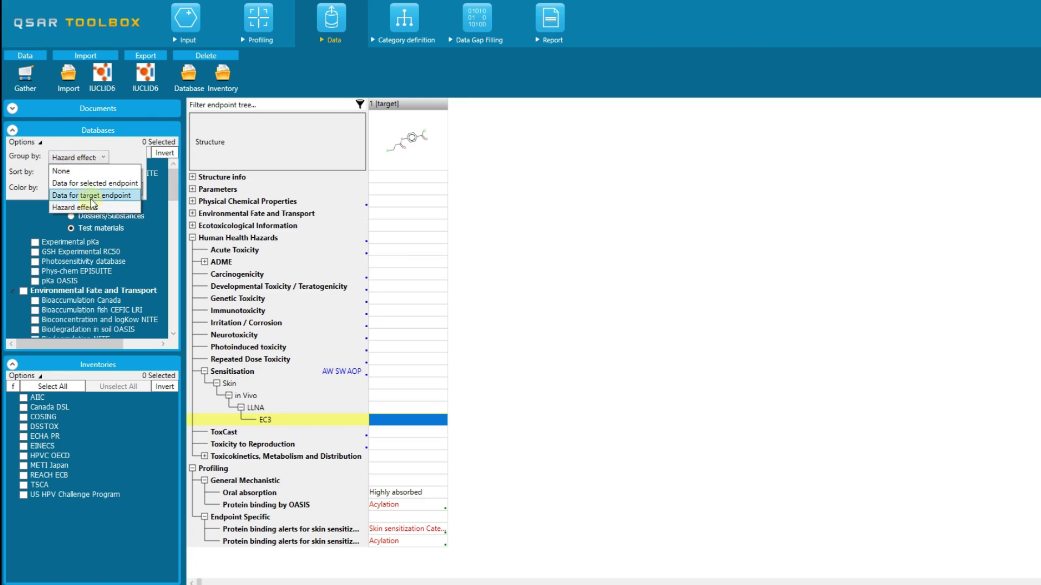
click(94, 196)
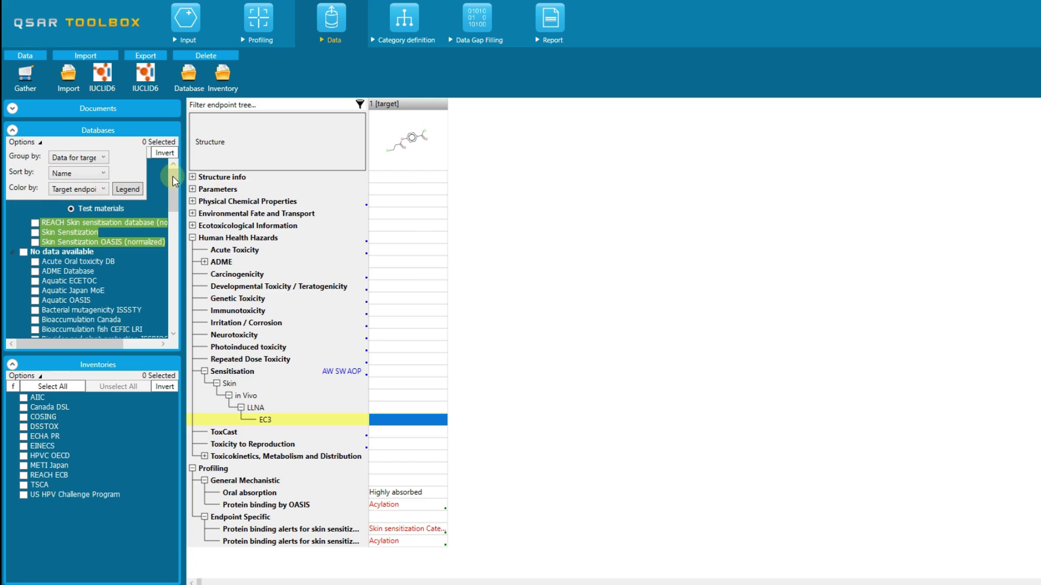
Step: Try grouping the databases by data for selected endpoint, and select and deselect the whole Data available group
click(100, 159)
click(99, 184)
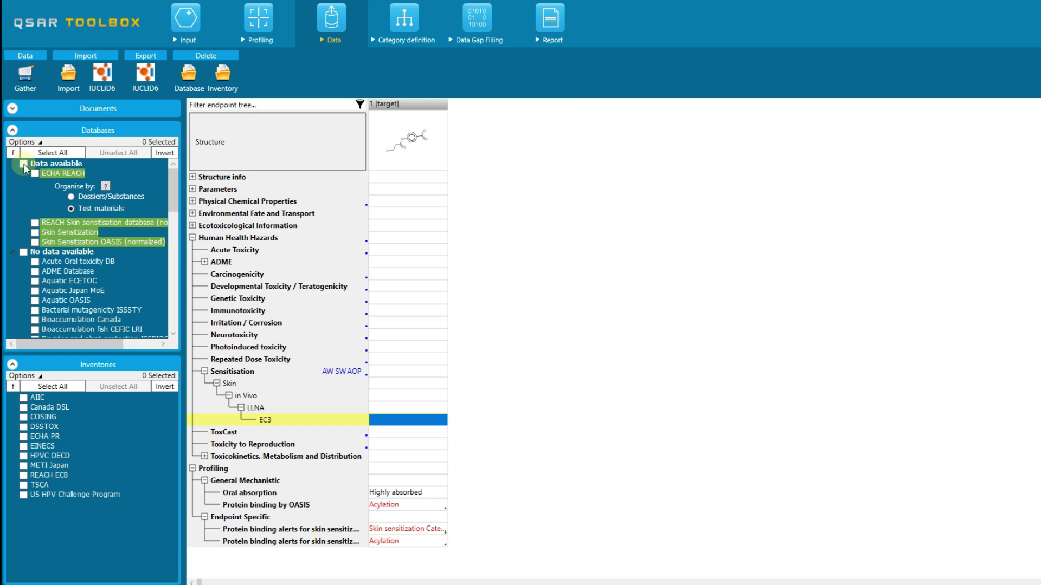
click(24, 164)
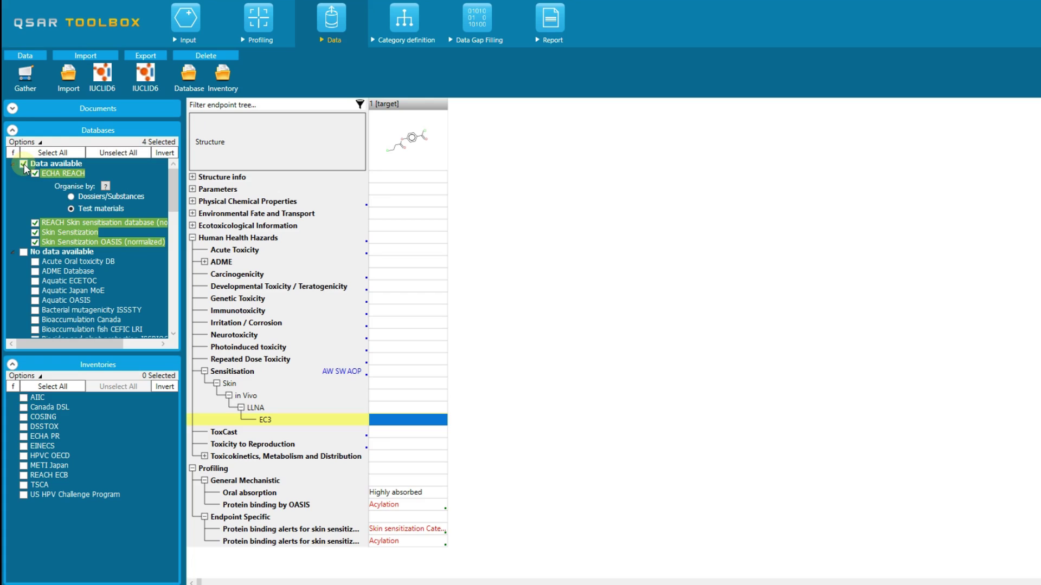
click(23, 163)
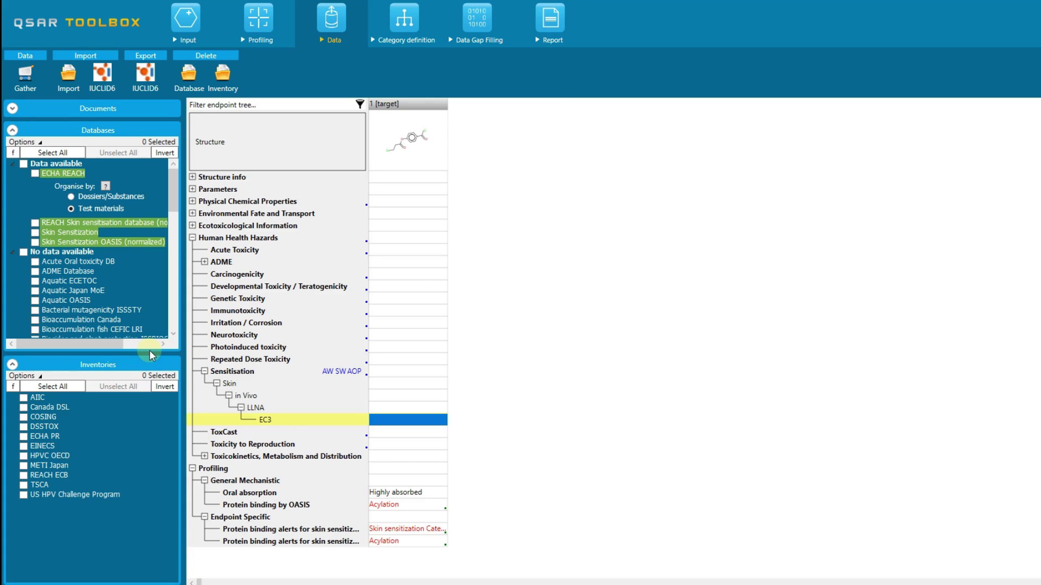
Step: Compare the databases available for the Genetic Toxicity, Acute Toxicity and EC3 endpoints of the target chemical
click(409, 300)
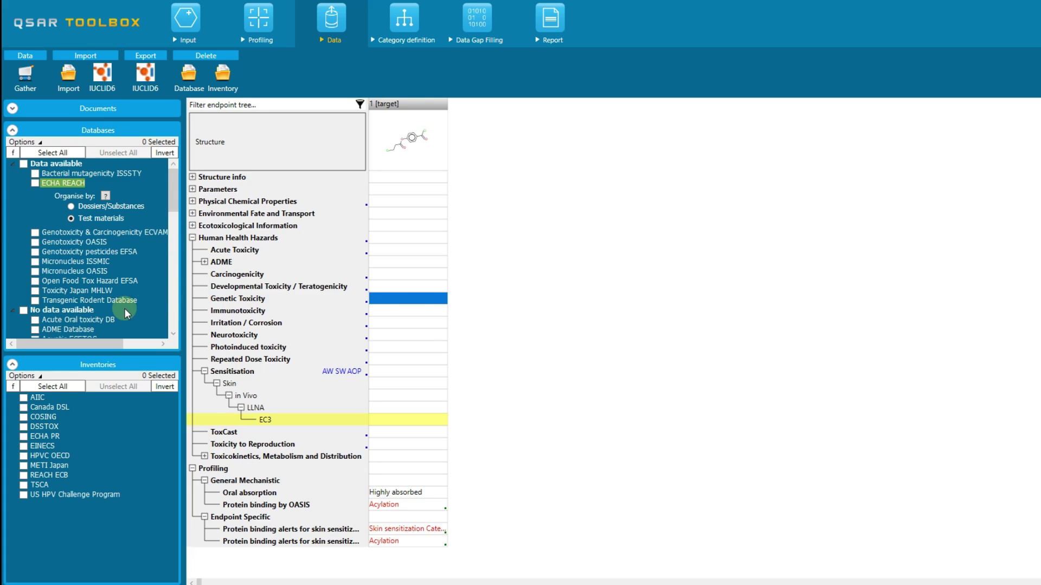
click(396, 251)
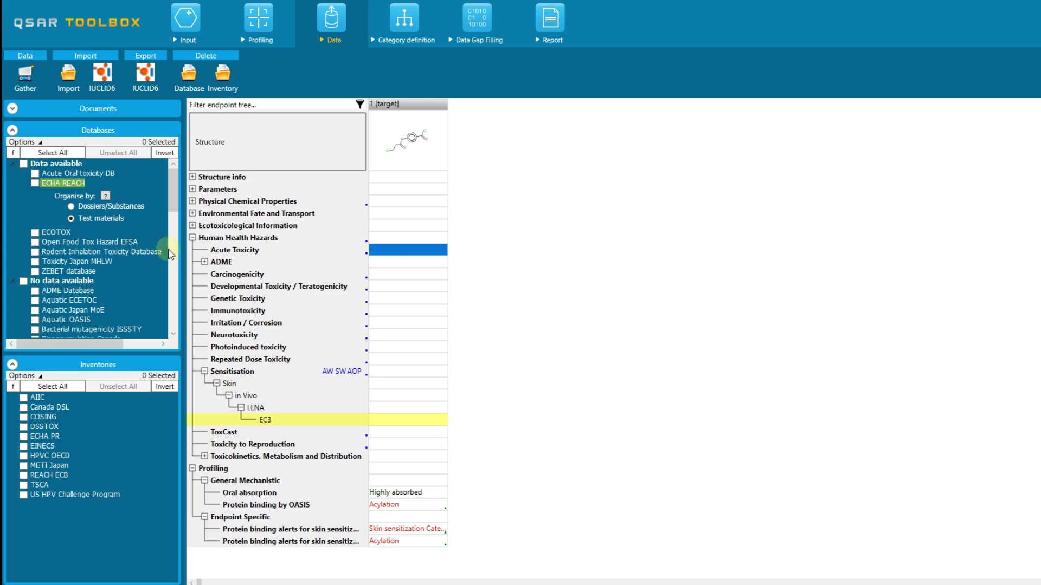
click(393, 421)
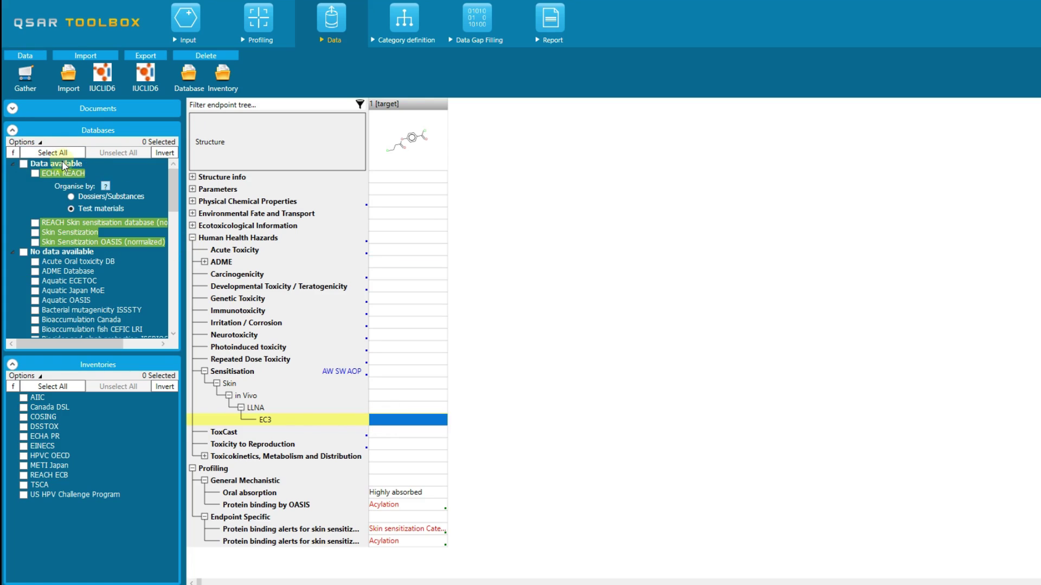
Step: Restore the database grouping to data for target endpoint and select every database in the Data available group
click(21, 142)
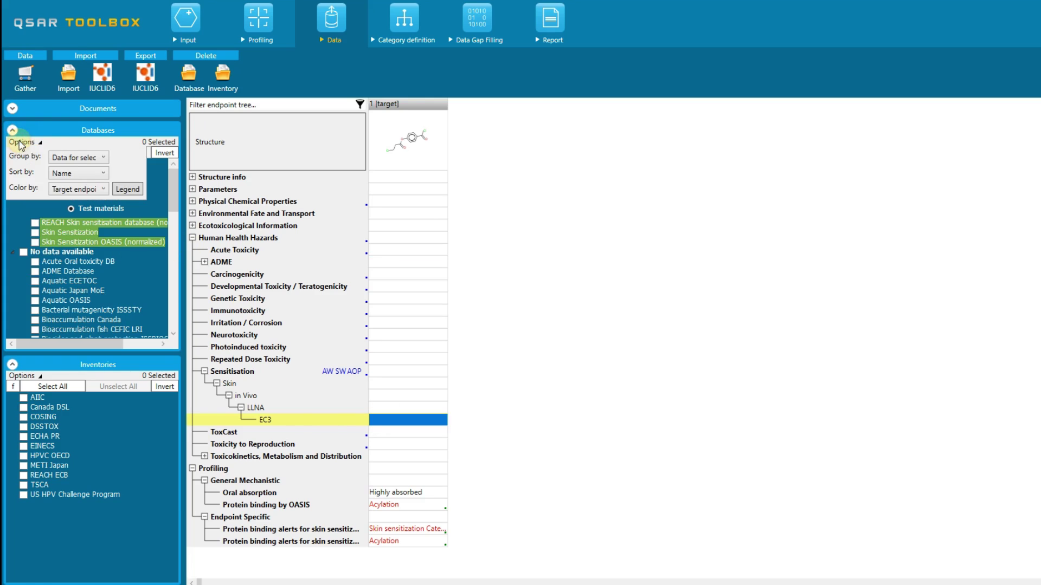
click(75, 158)
click(86, 196)
click(172, 177)
click(23, 164)
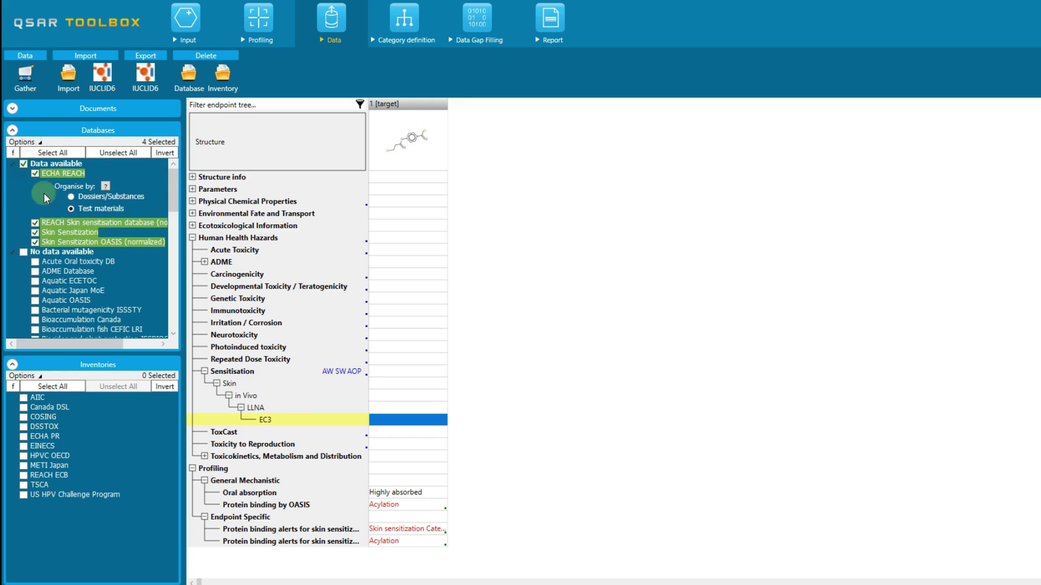
Step: Gather experimental data on the target chemical from the selected databases for all endpoints
click(21, 79)
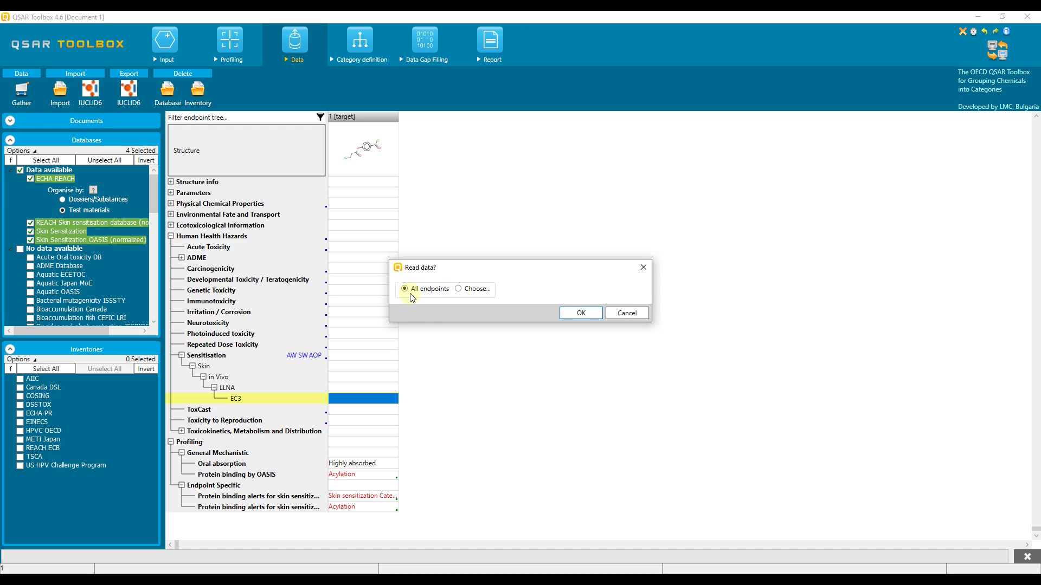
click(458, 289)
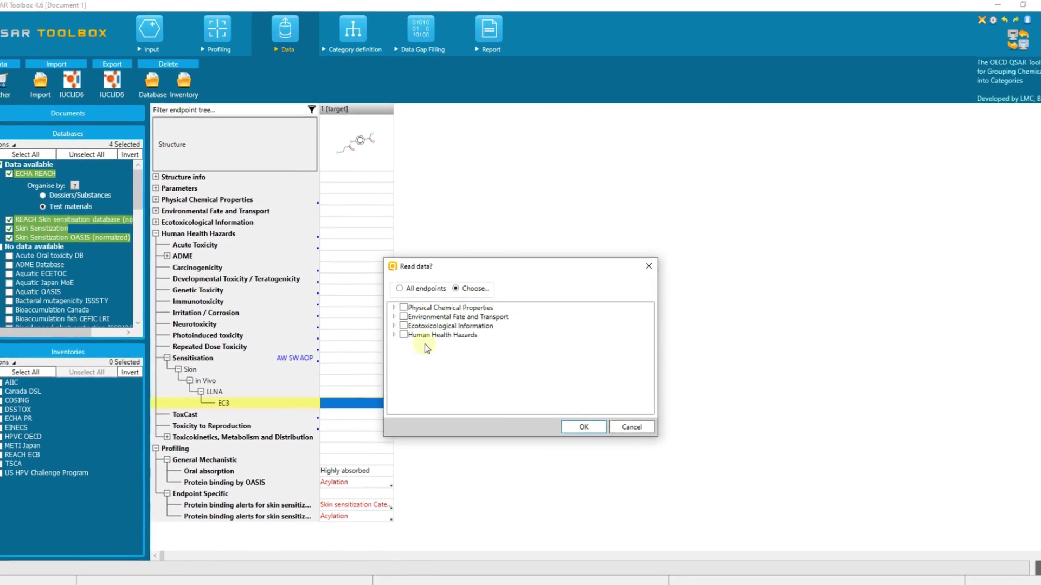
click(393, 335)
click(393, 335)
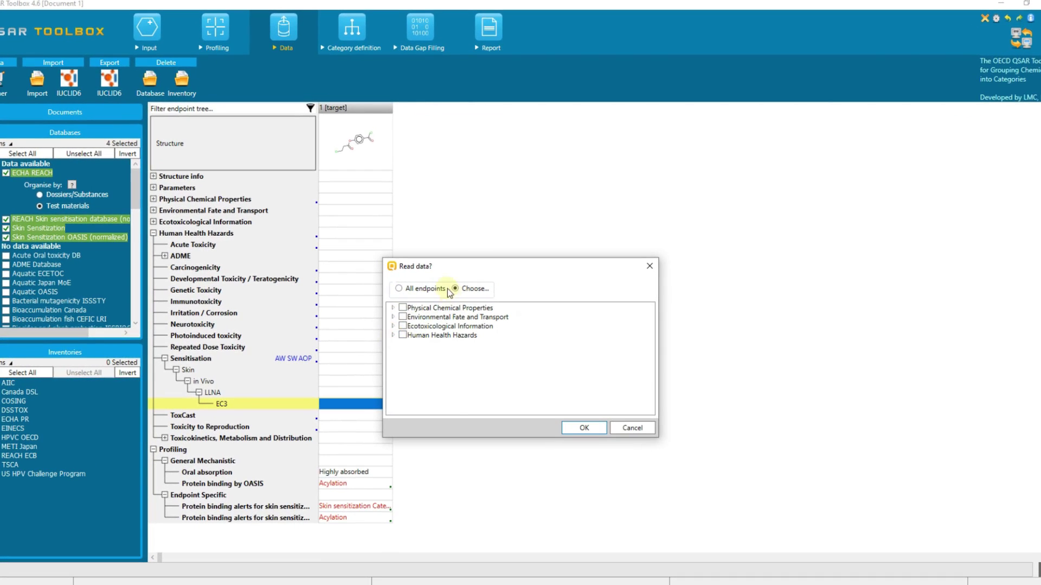
click(399, 289)
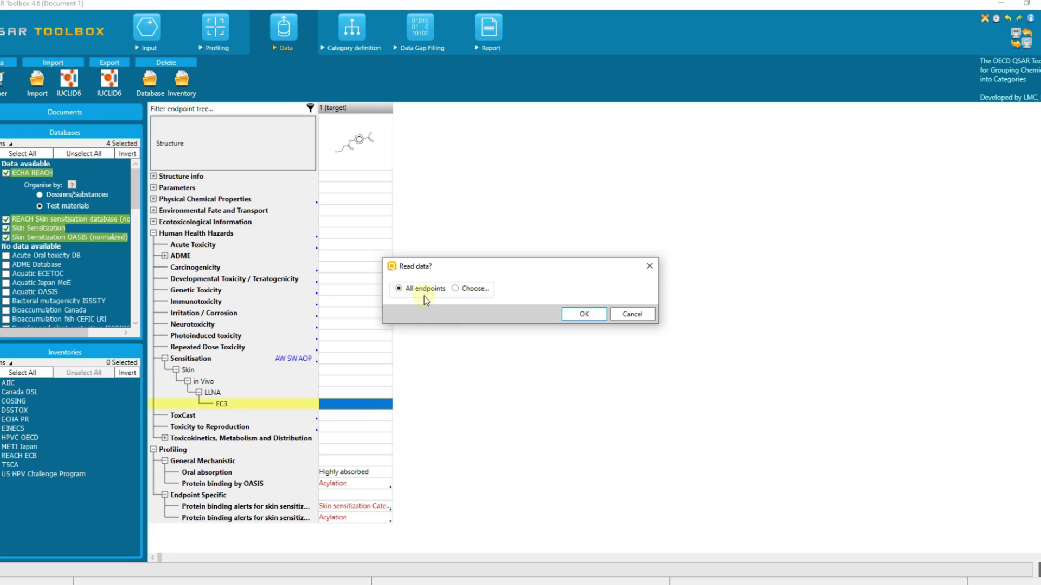
click(583, 316)
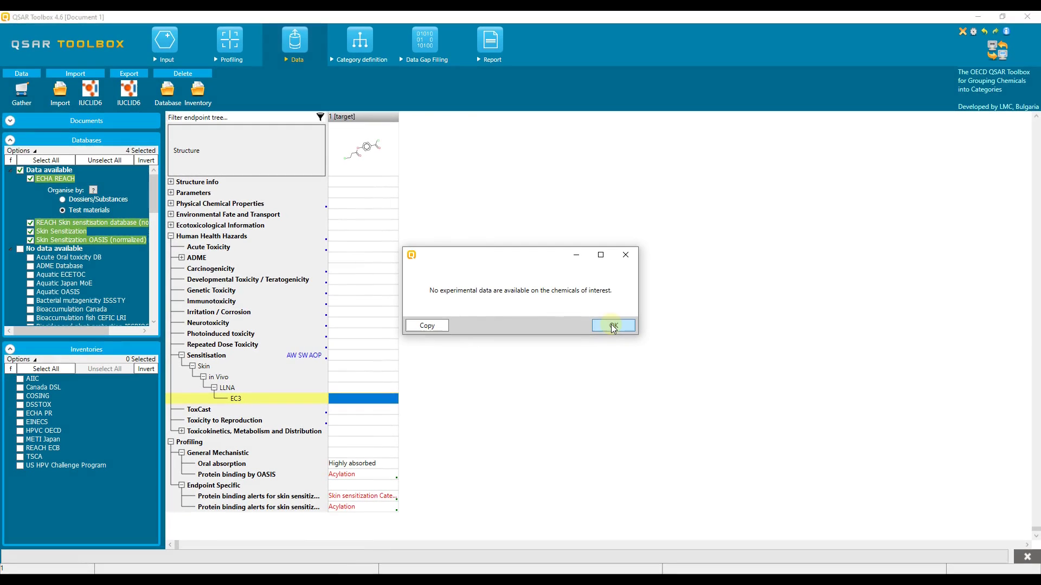
click(612, 326)
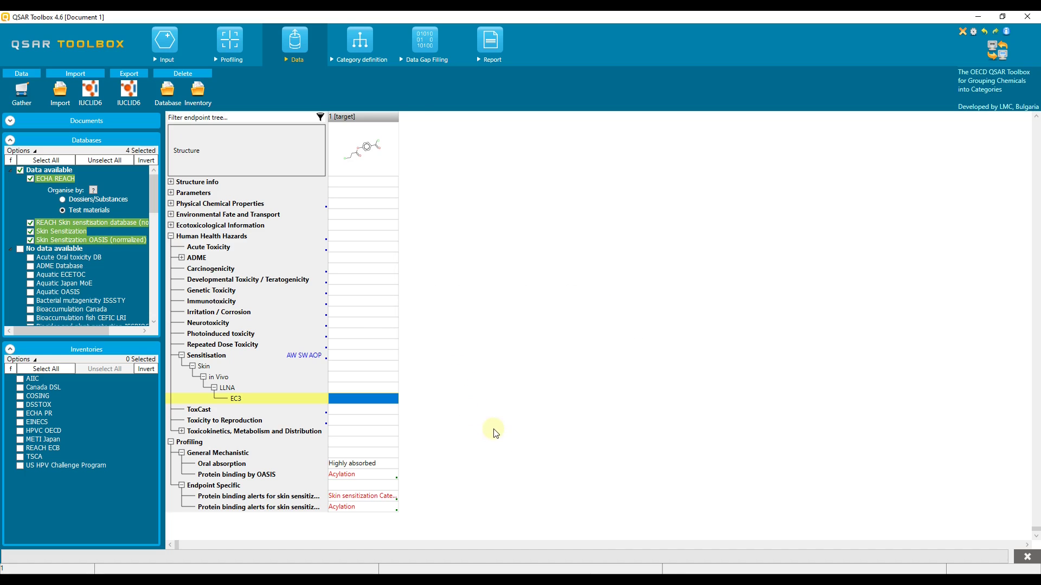
Step: Return to the chemical input stage, search for CAS number 115-95-7 and select the first matching structure
click(401, 63)
click(366, 53)
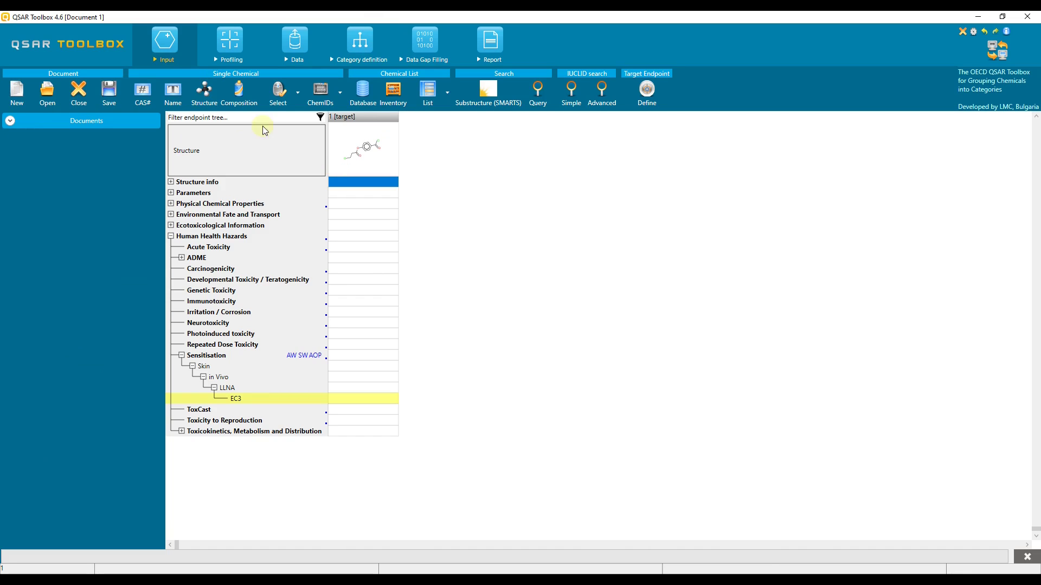
click(172, 42)
click(143, 92)
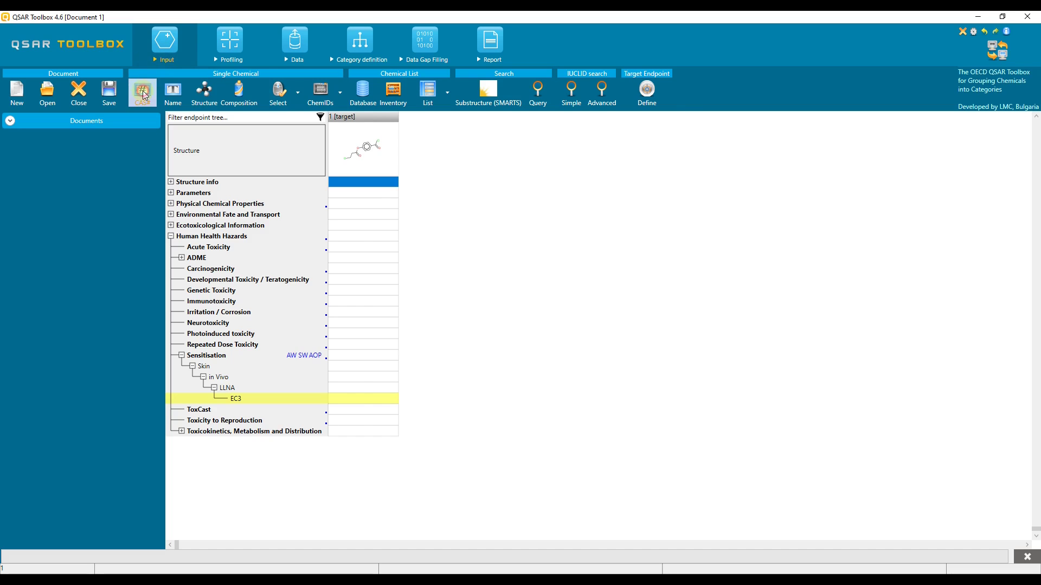
click(404, 133)
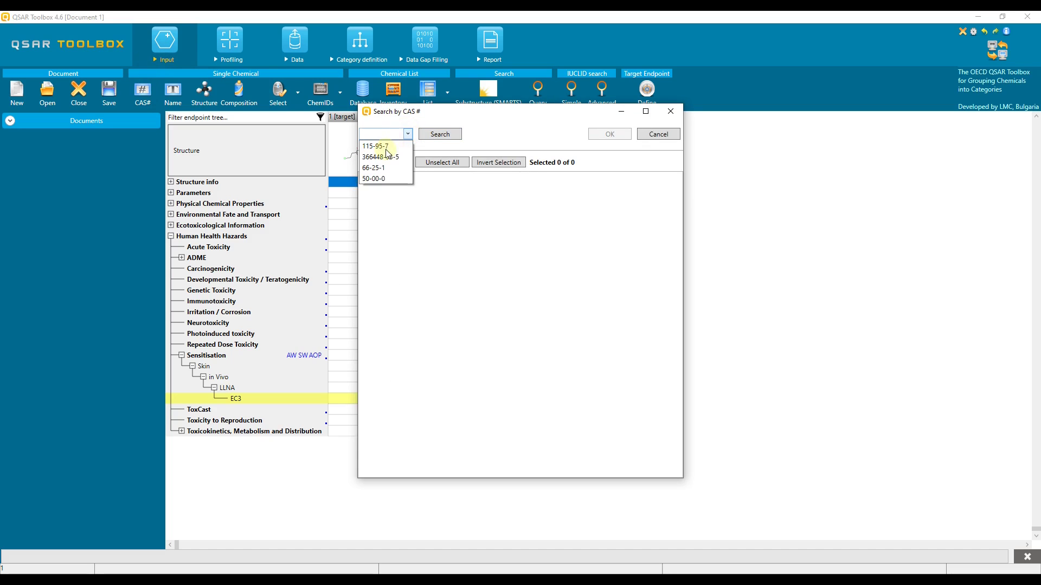
click(388, 143)
click(439, 135)
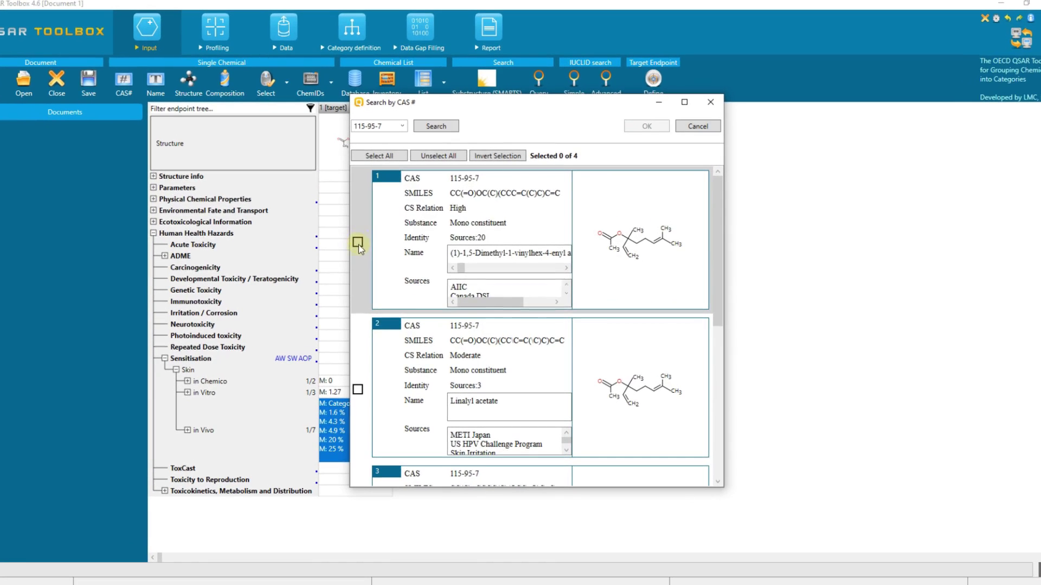
click(358, 244)
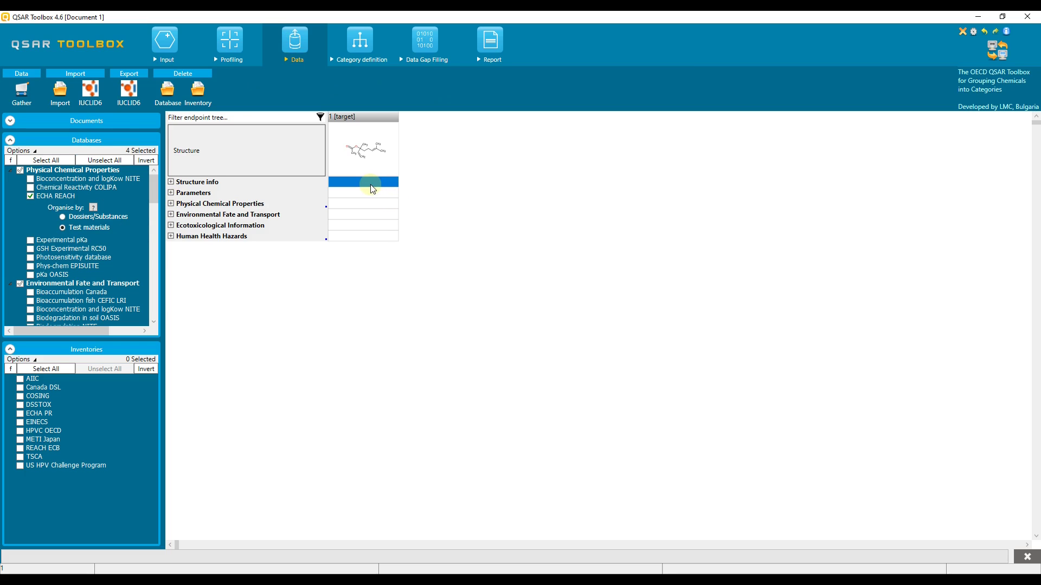
Step: Gather the new target's experimental data from the selected databases only for Sensitisation under Human Health Hazards
click(22, 91)
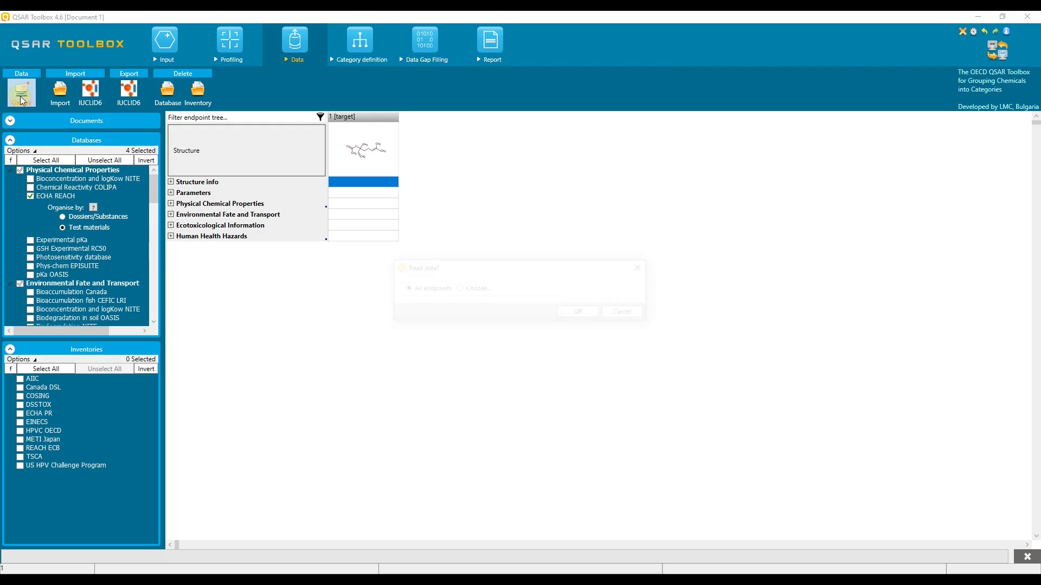
click(460, 289)
click(400, 334)
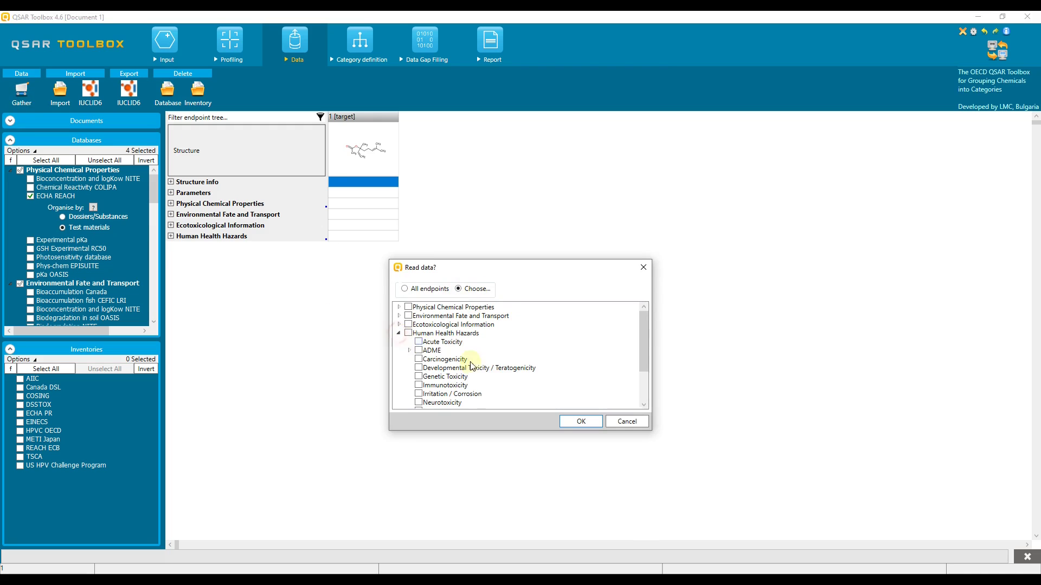
scroll(454, 390, down, 1)
click(429, 381)
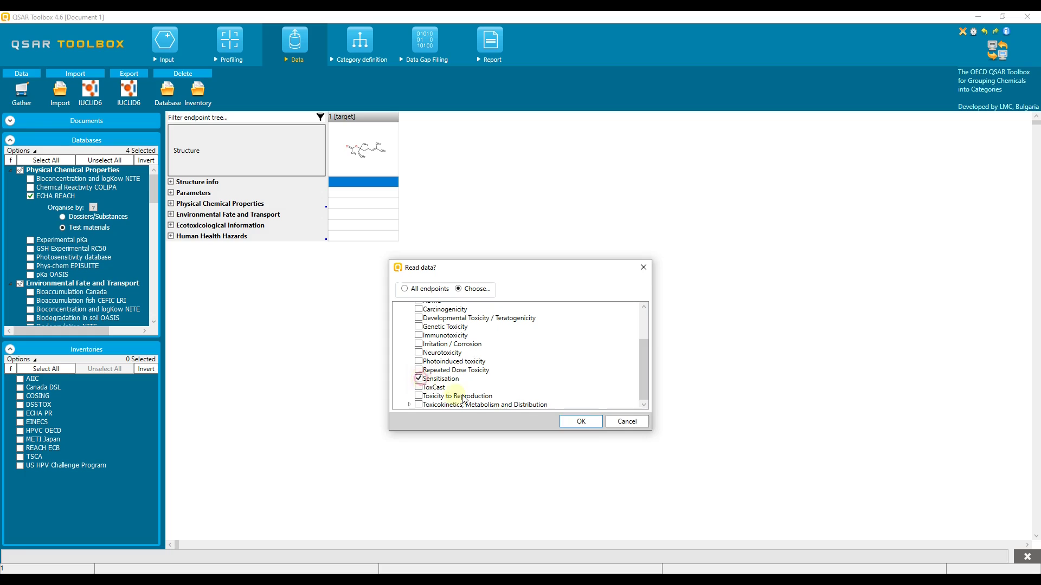
click(577, 422)
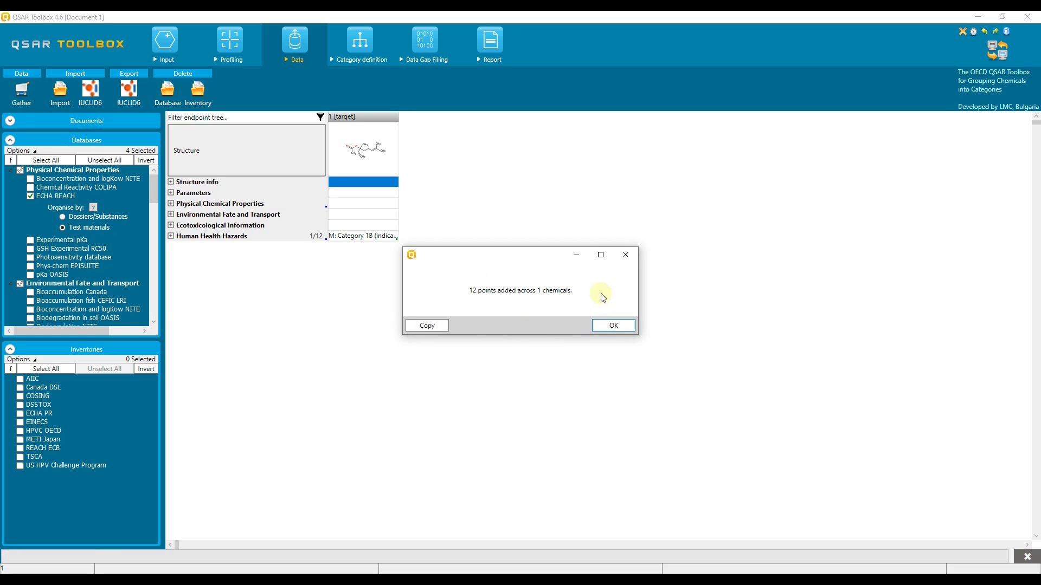
click(614, 325)
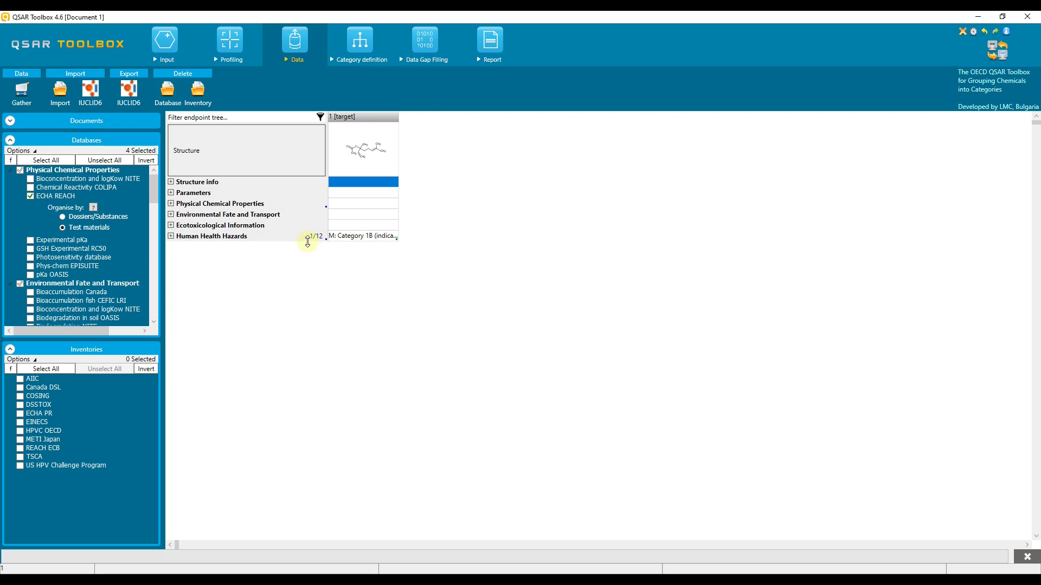
Step: Expand Human Health Hazards, Sensitisation and Skin in the endpoint tree to view the gathered data by test type
click(171, 237)
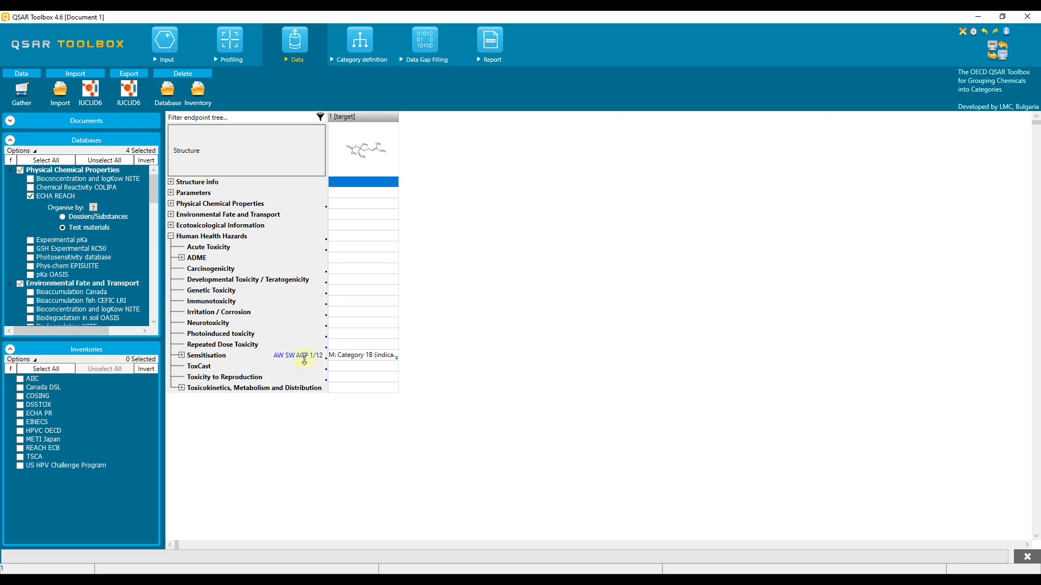
click(182, 355)
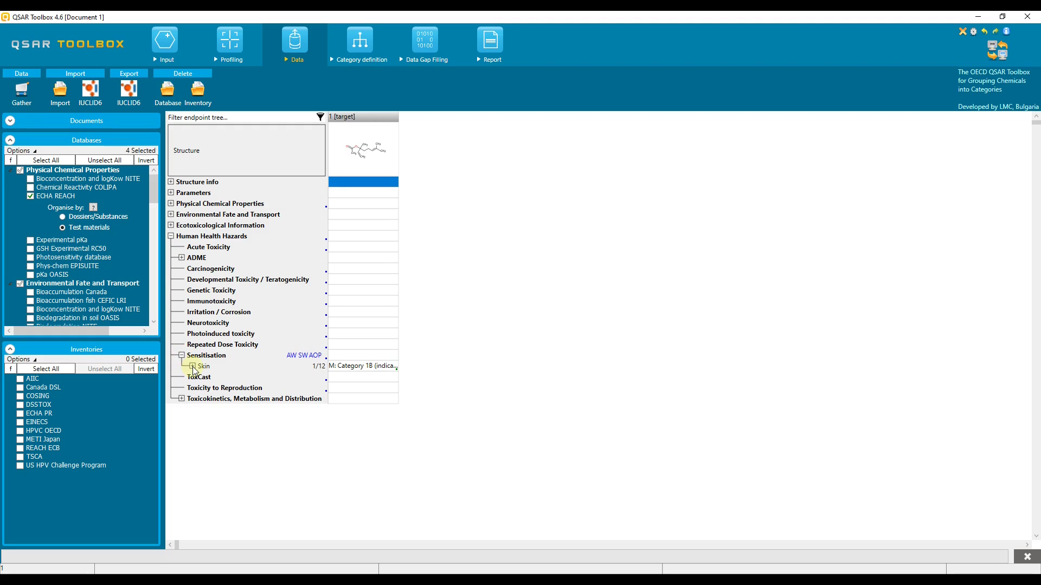
click(192, 367)
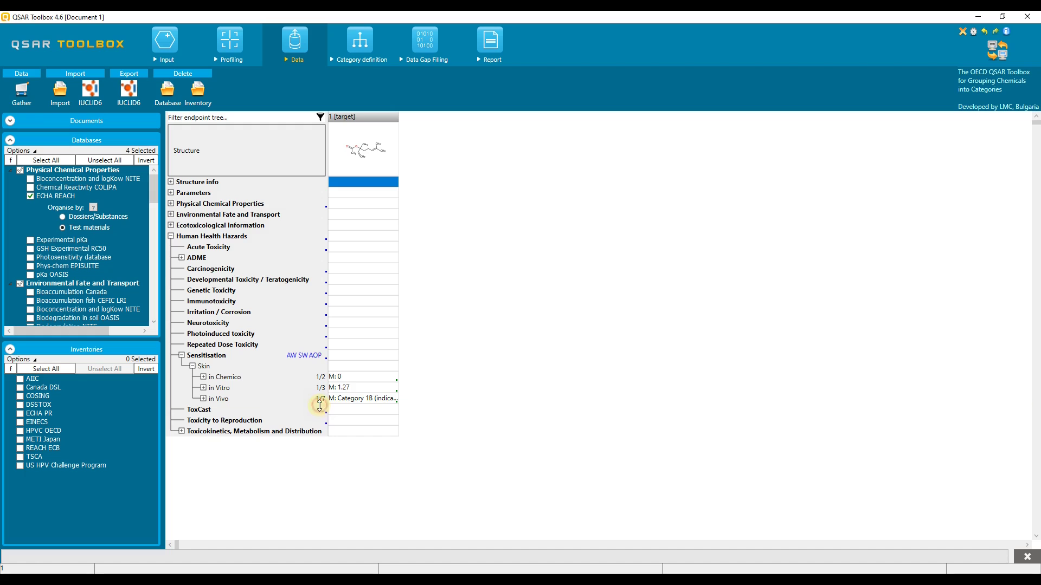
Step: Enlarge the in Vivo row under Skin Sensitisation to show all its values, and open the target's in Vivo data points in detail
drag(320, 406, 323, 454)
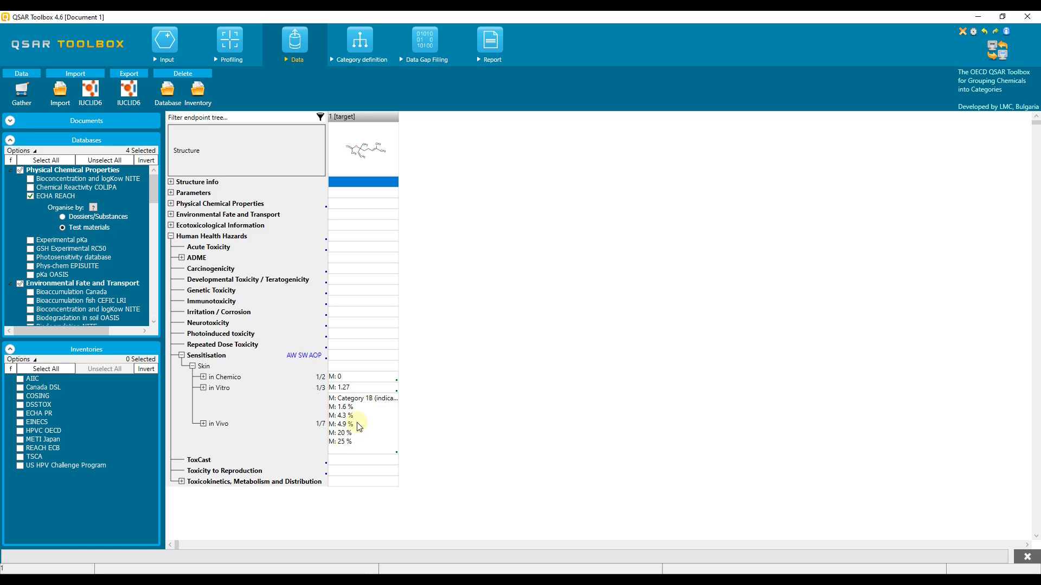
mouse_move(358, 427)
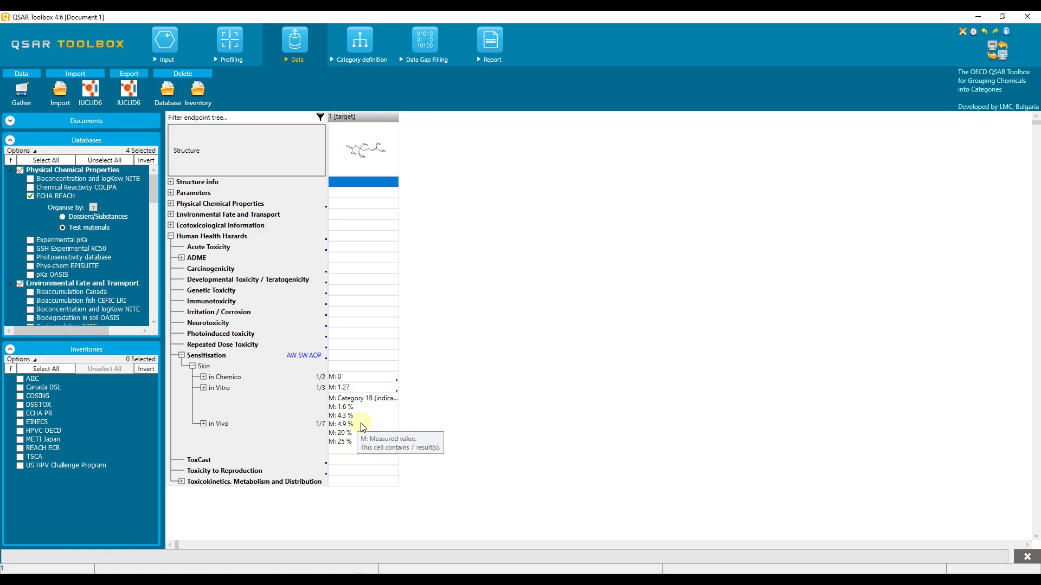
double_click(363, 429)
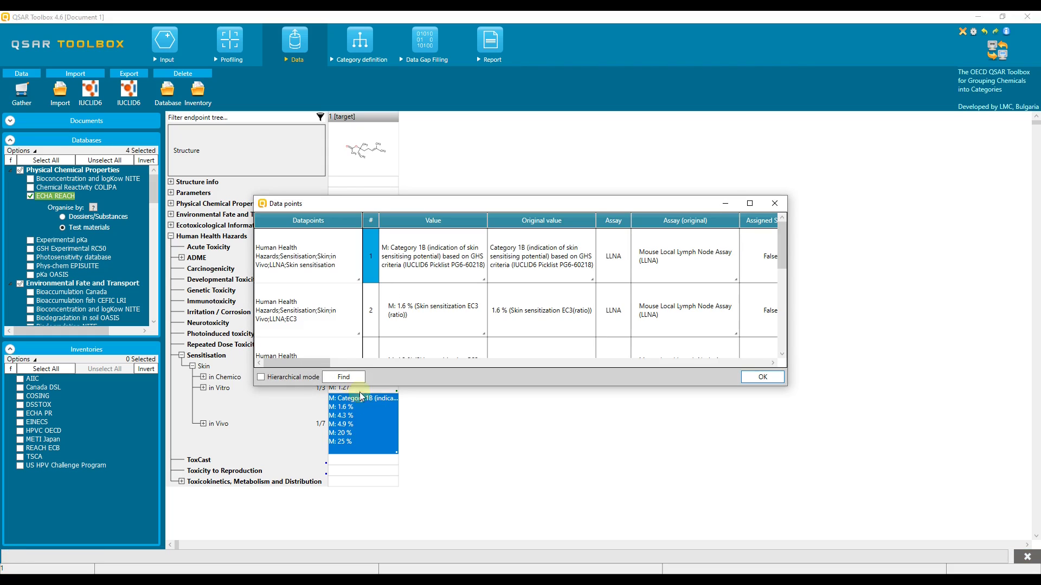
Step: Maximise the Data points window and open the ECHA registration dossier from the URL of the first data point
click(749, 204)
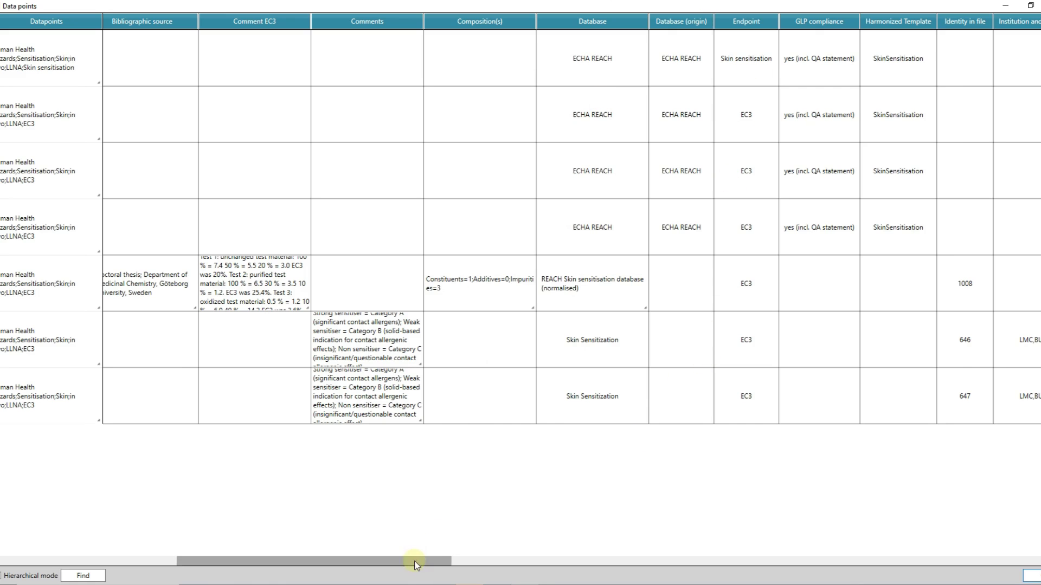
drag(414, 562, 1015, 556)
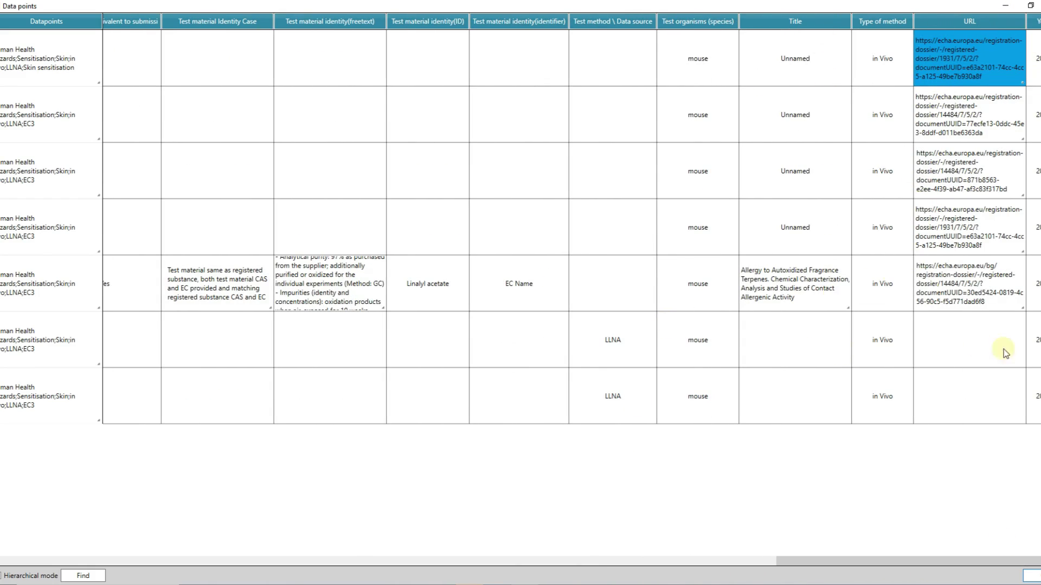
click(953, 77)
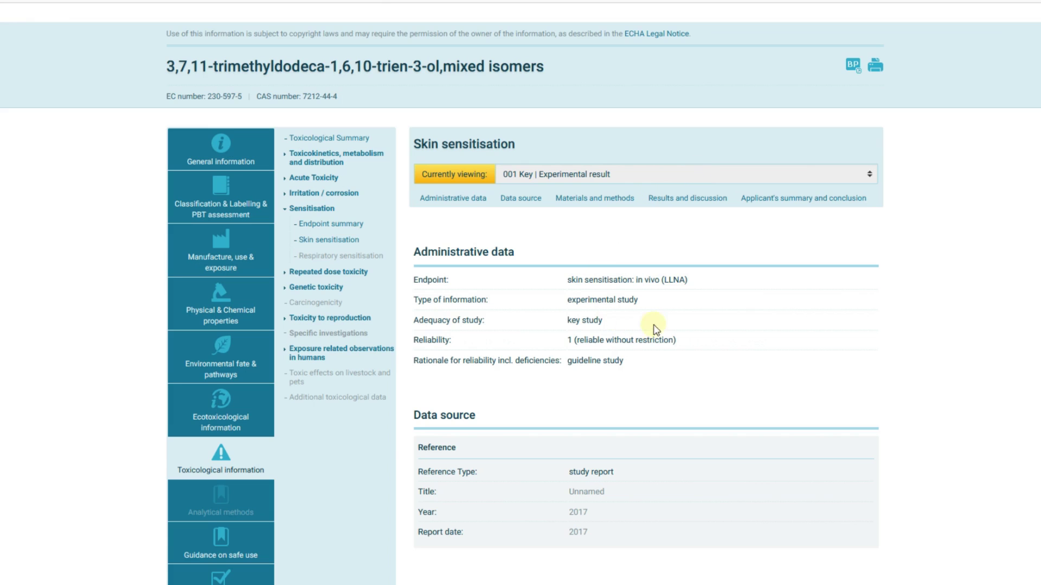